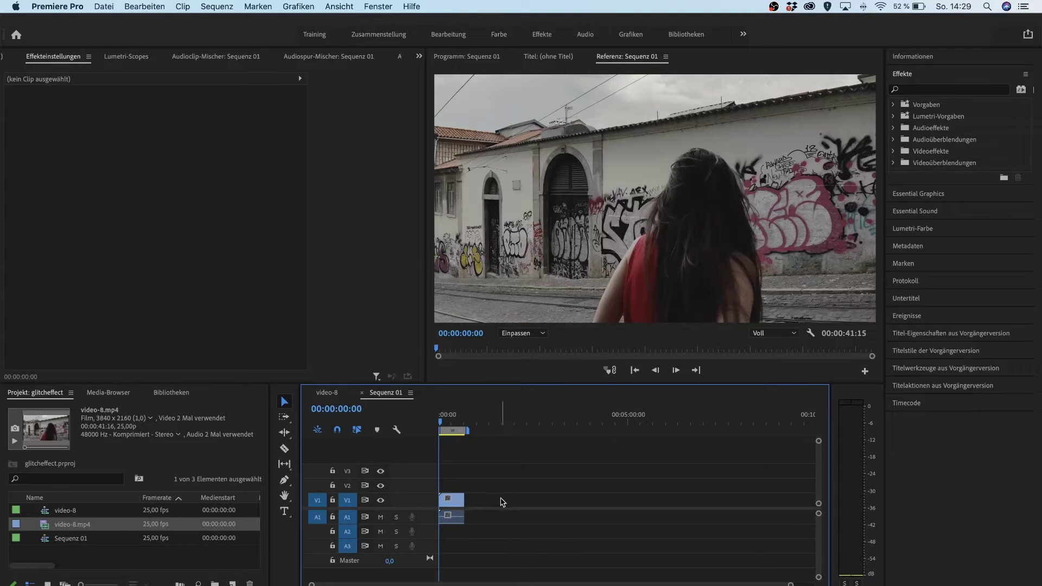
Step: Zoom the timeline so the whole video-8.mp4 clip fits in Sequenz 01
key("backslash")
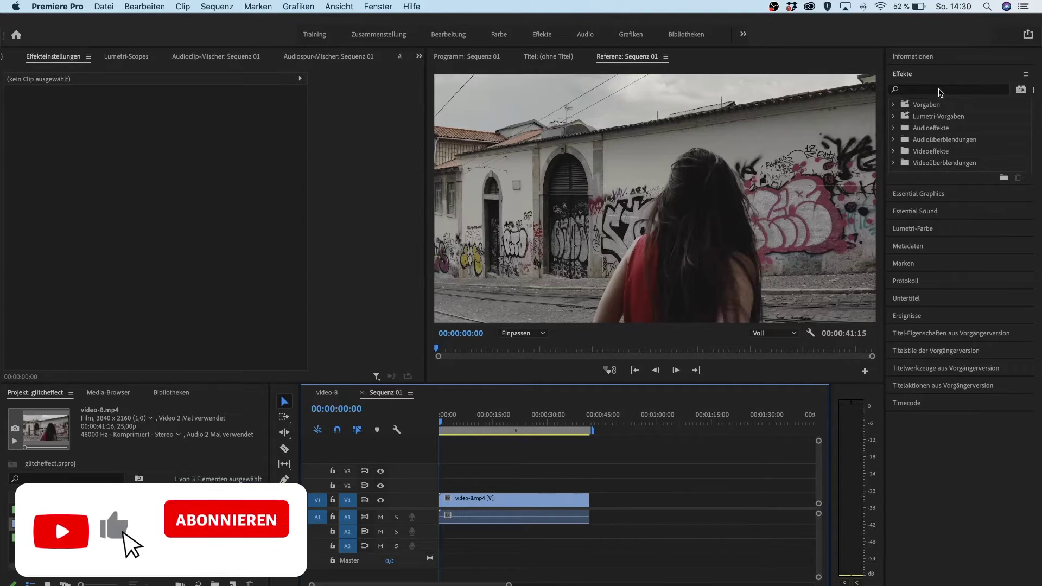
Step: Search effects for 'vr' and apply VR: Digitale Störung to the V1 clip
left_click(940, 90)
type("vr")
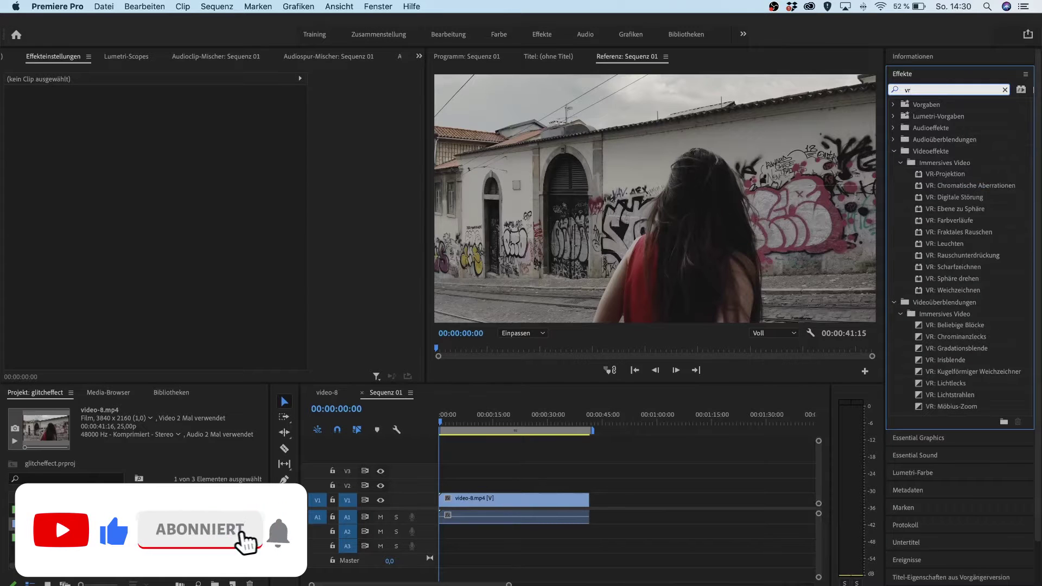
left_click(965, 198)
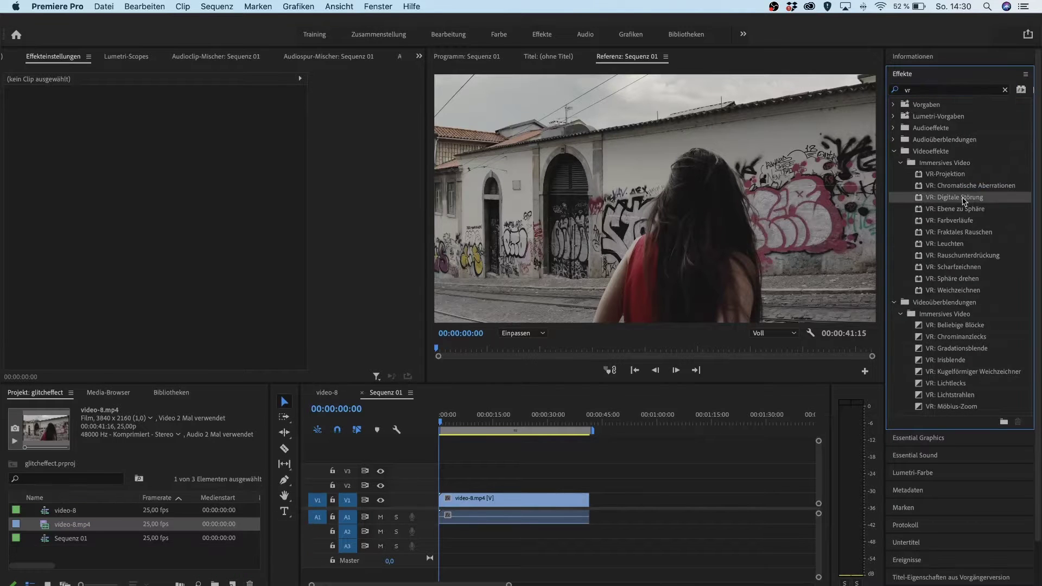
left_click_drag(964, 199, 503, 503)
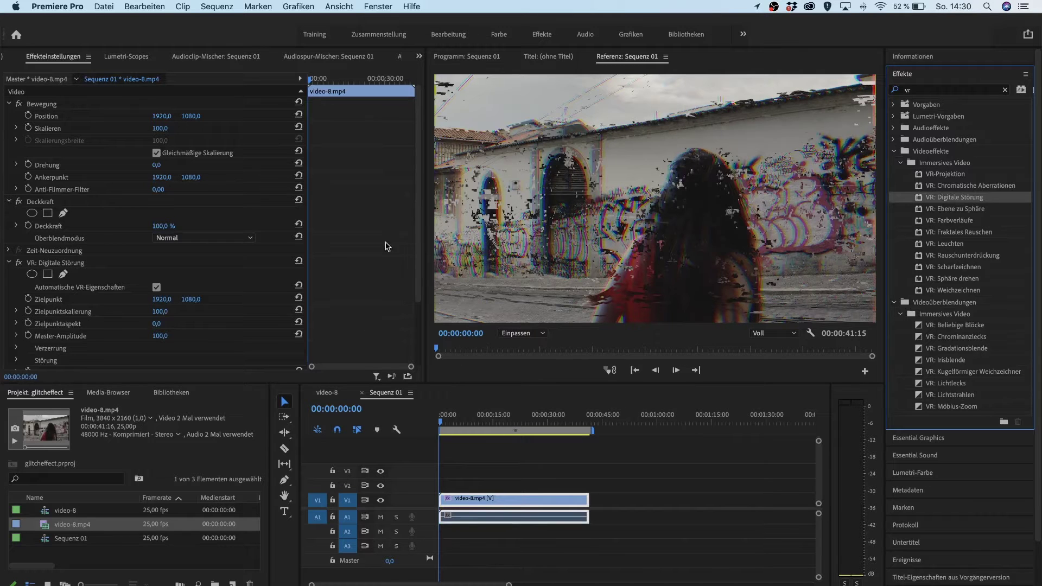
Step: Under Verzerrung, set Farbverzerrung to 100 and Verzerrungsrate to 0
scroll(32, 271, "down", 3)
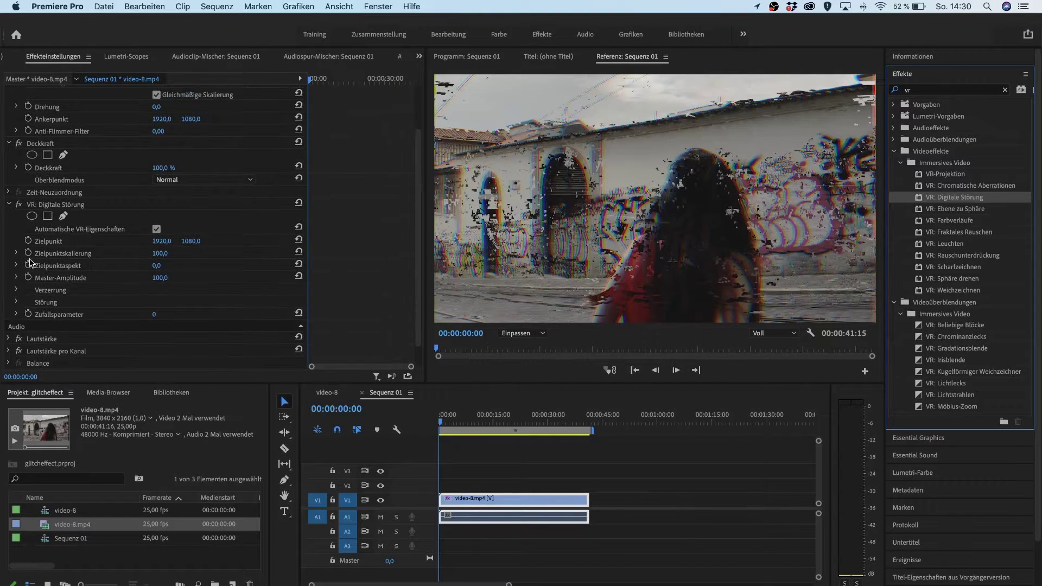
scroll(41, 316, "down", 1)
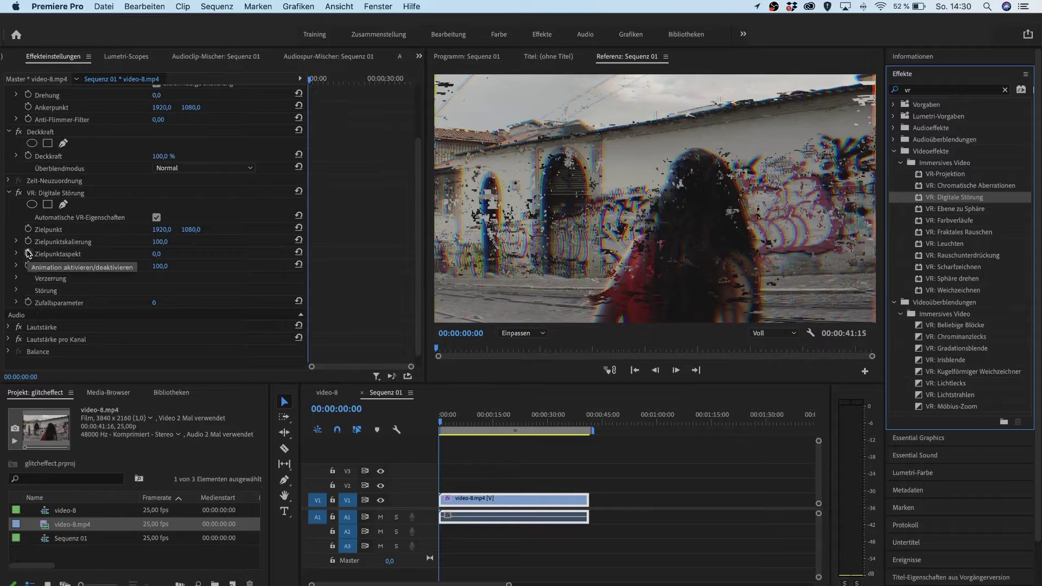
left_click(16, 279)
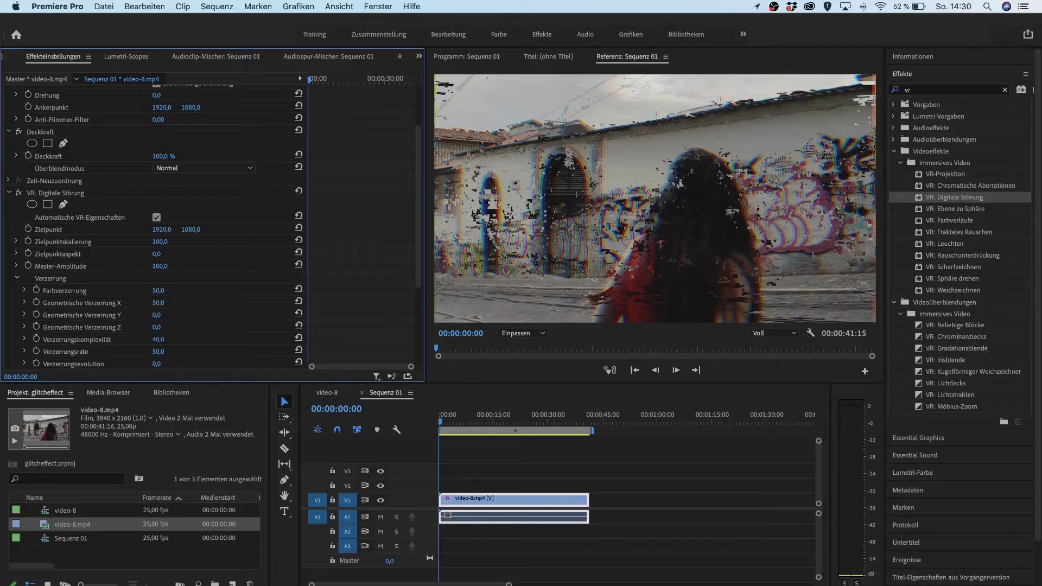
left_click(161, 290)
type("100")
key("Return")
scroll(164, 322, "down", 2)
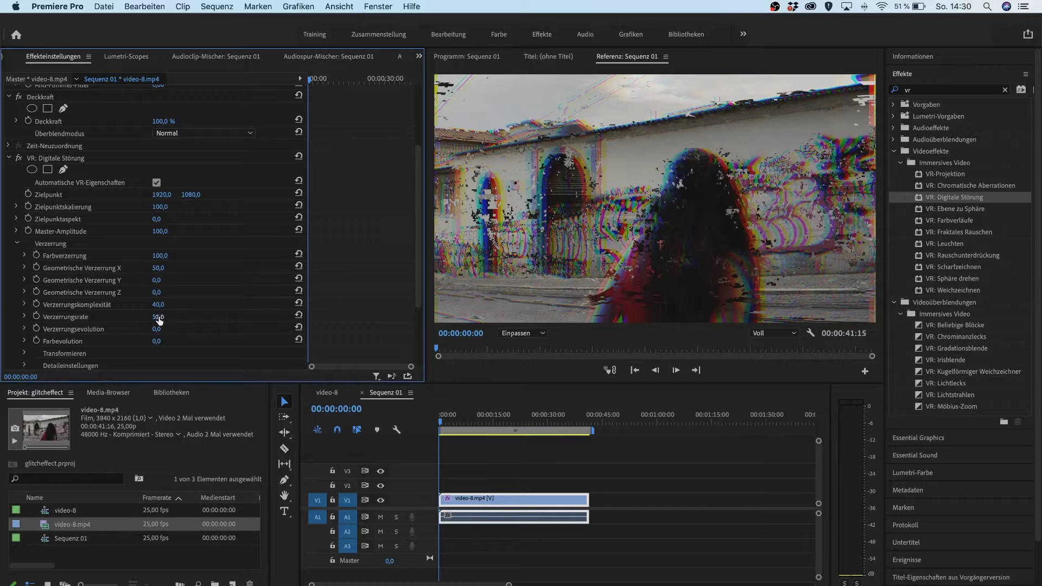
left_click(159, 317)
type("0")
key("Return")
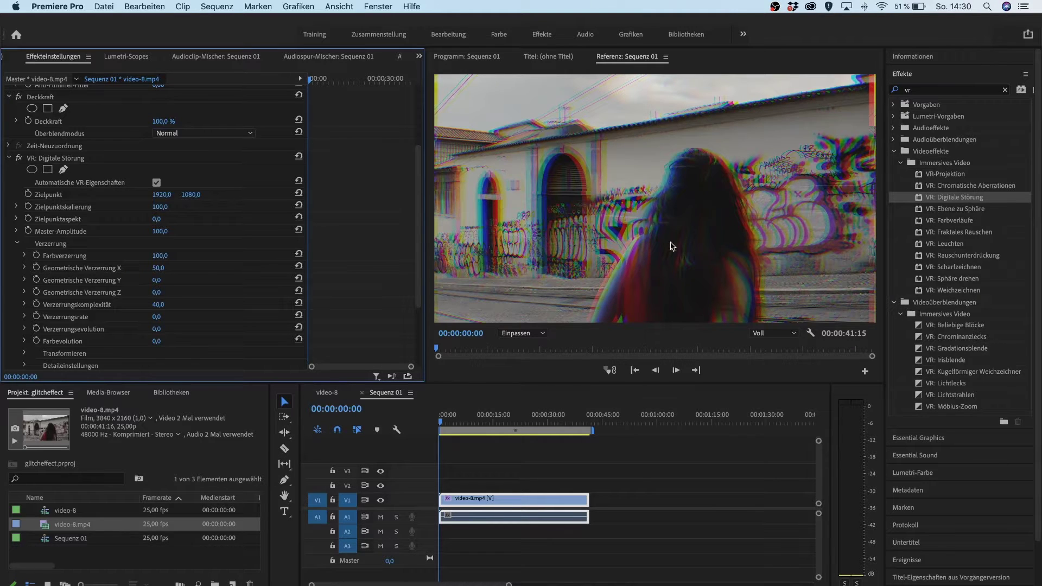
Step: Play the sequence to preview the RGB color-split glitch
left_click(439, 428)
key("space")
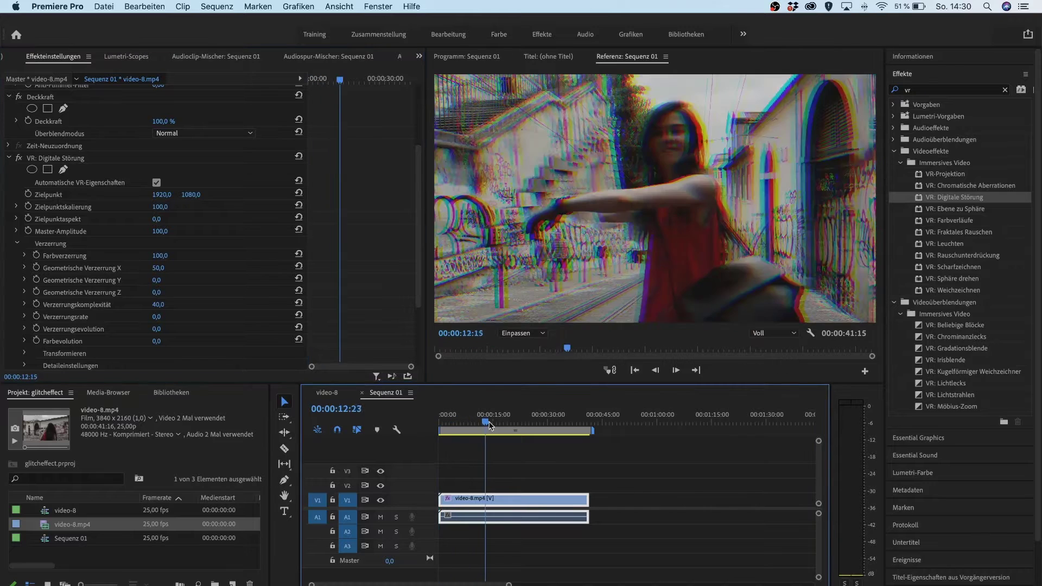
key("space")
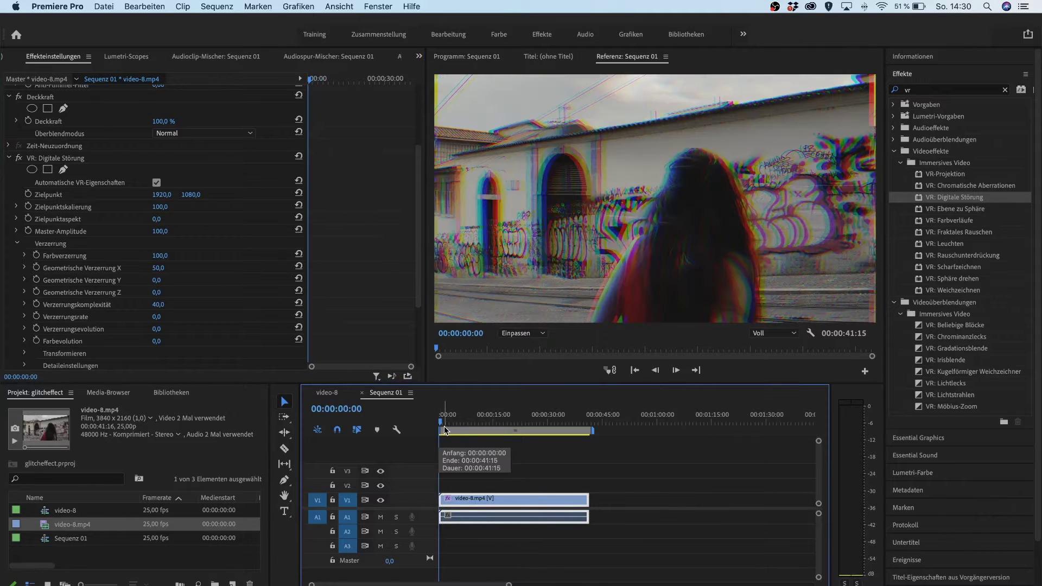
Step: Expand the Störung parameters and set Rauschstärke to 50
scroll(133, 290, "down", 3)
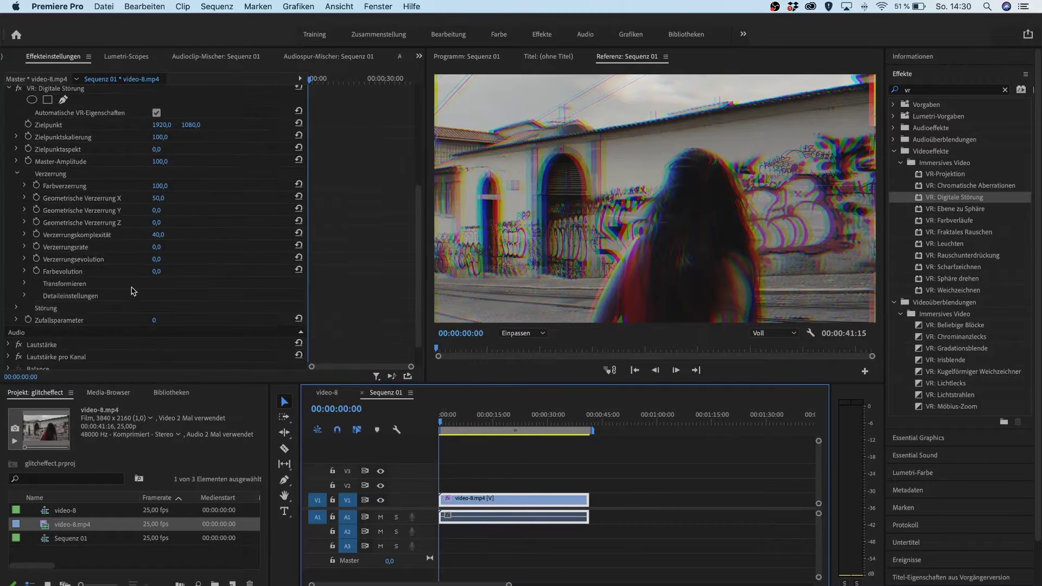
scroll(79, 300, "down", 1)
left_click(17, 285)
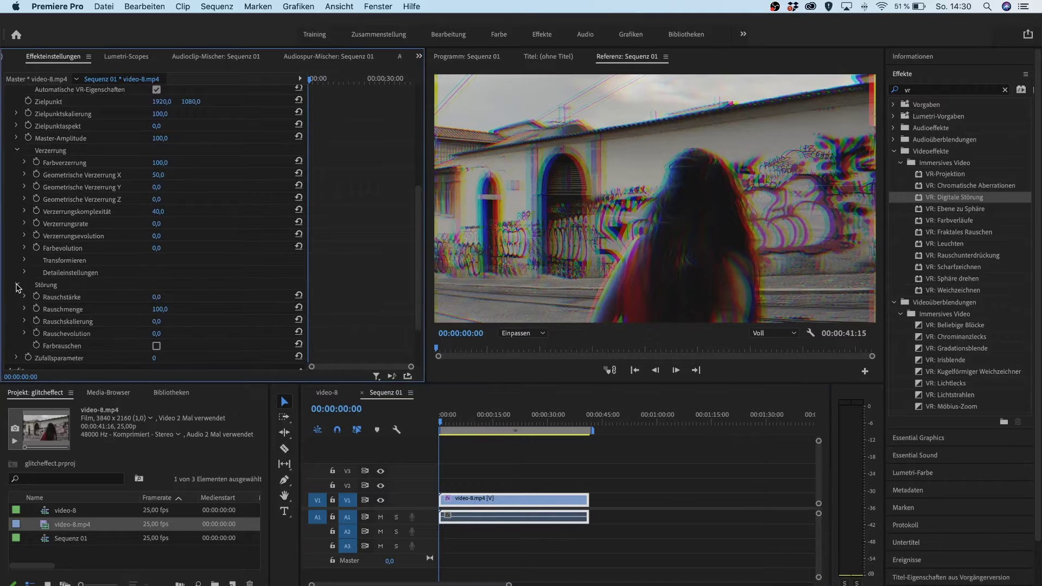
left_click(157, 297)
type("50")
key("Return")
Step: Scrub and play the clip to preview the added noise
left_click(443, 423)
mouse_move(445, 426)
left_mouse_down()
mouse_move(466, 426)
mouse_move(440, 427)
mouse_move(451, 426)
left_mouse_up()
key("space")
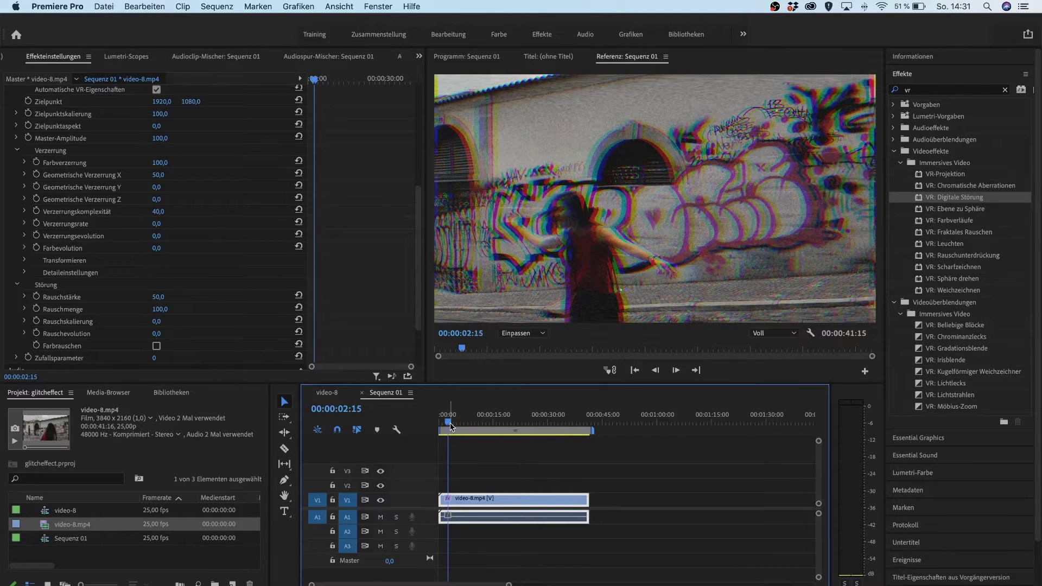
key("space")
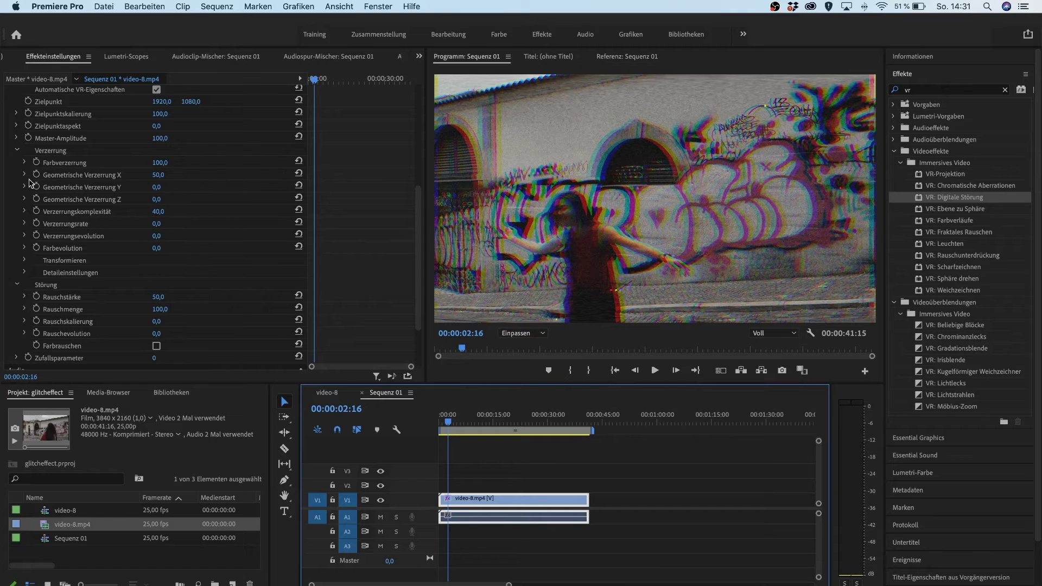
Step: Enable Master-Amplitude keyframing and set a 0 keyframe at 02:13
left_click(17, 151)
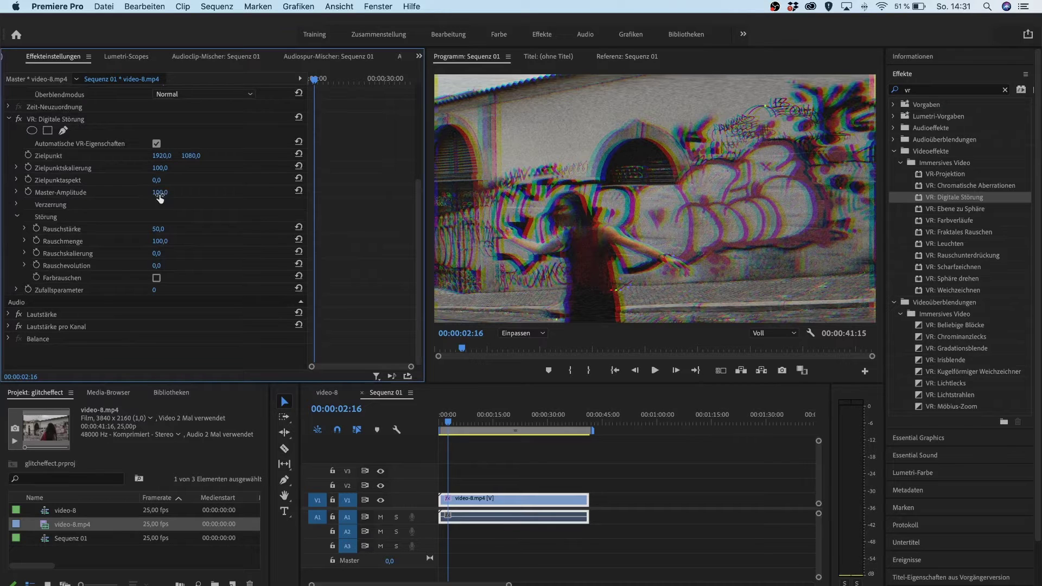
left_click(28, 192)
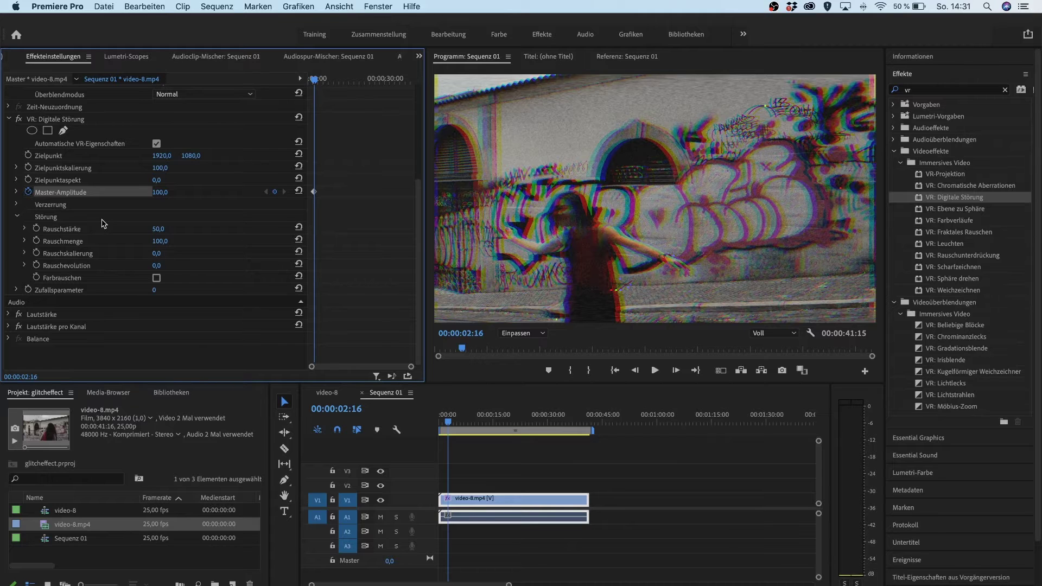
left_click_drag(411, 366, 358, 366)
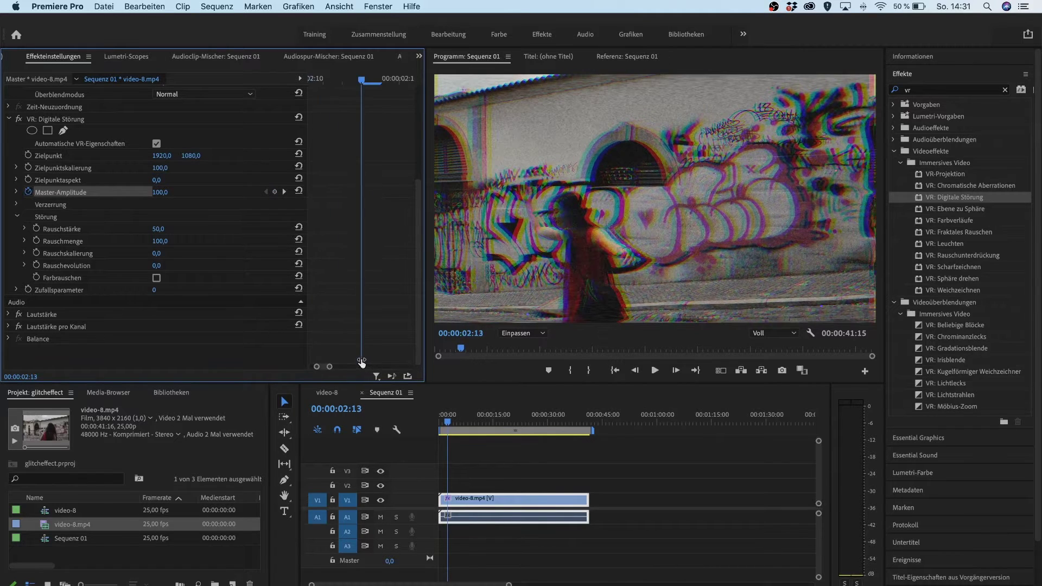
left_click(168, 191)
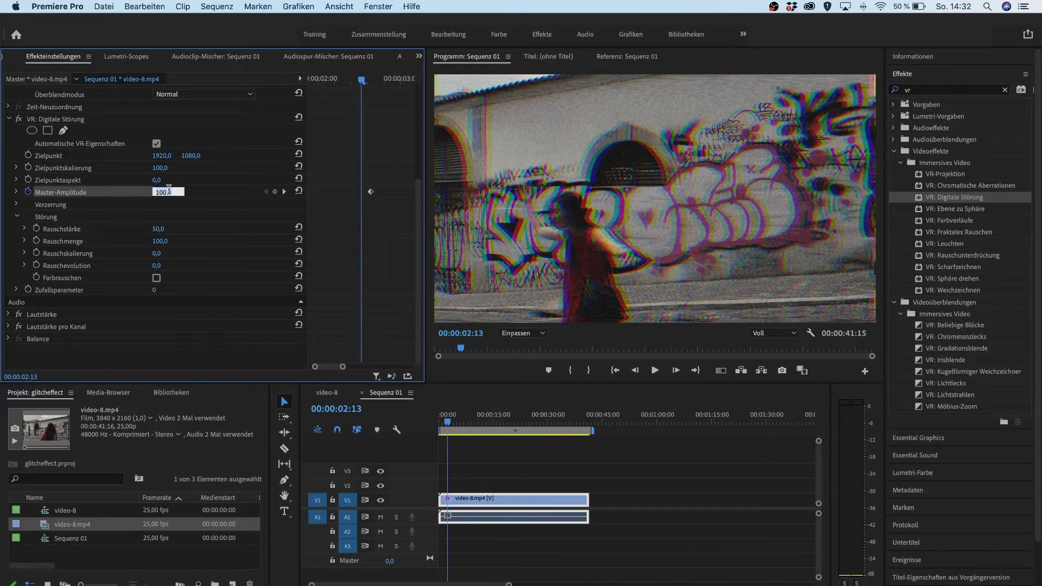
type("0")
key("Return")
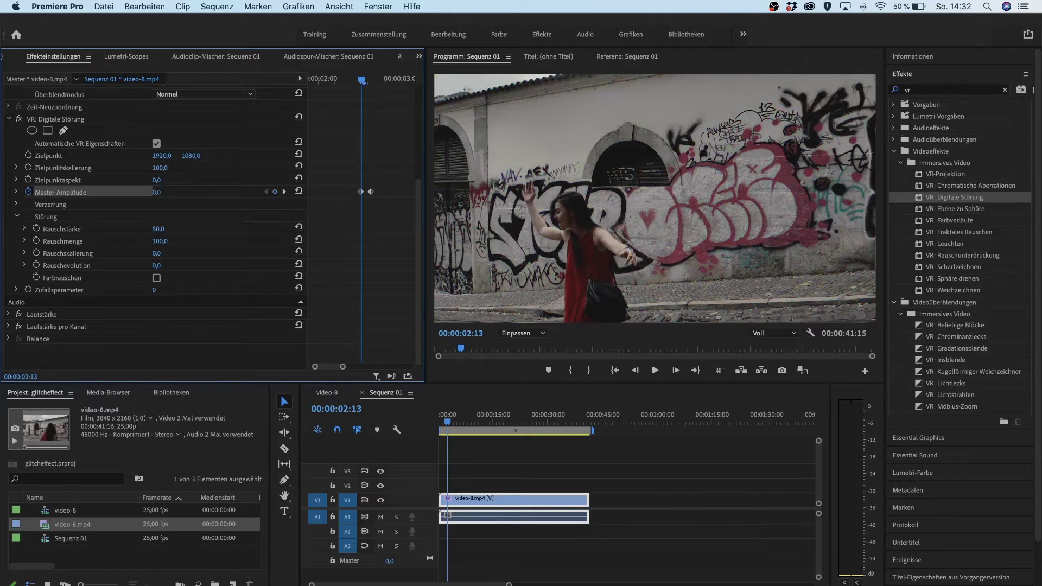
Step: Step past the 02:16 keyframe to 02:19 and set Master-Amplitude to 0 there
key("Right")
key("Right")
key("Right")
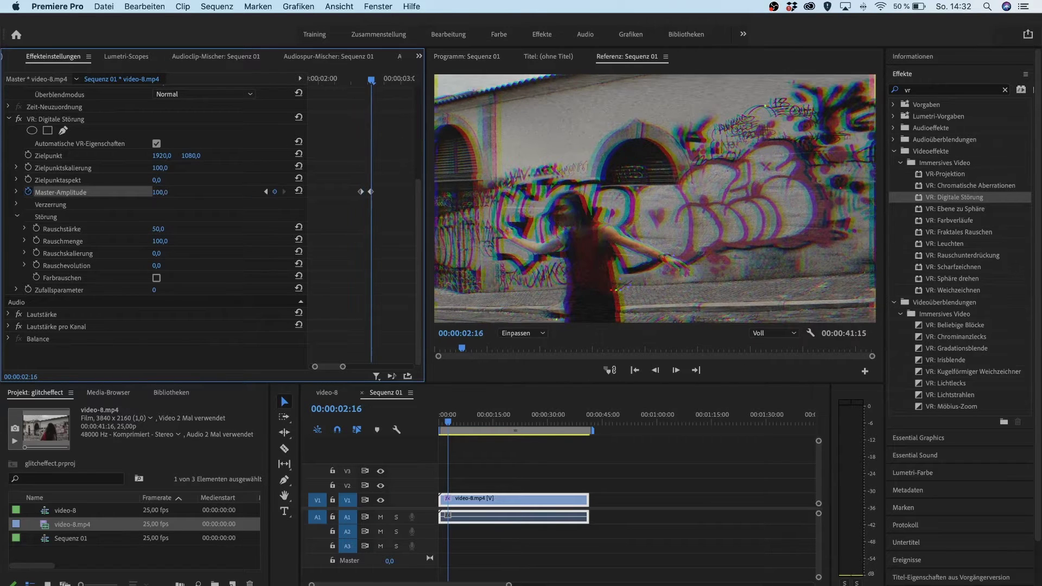
key("Right")
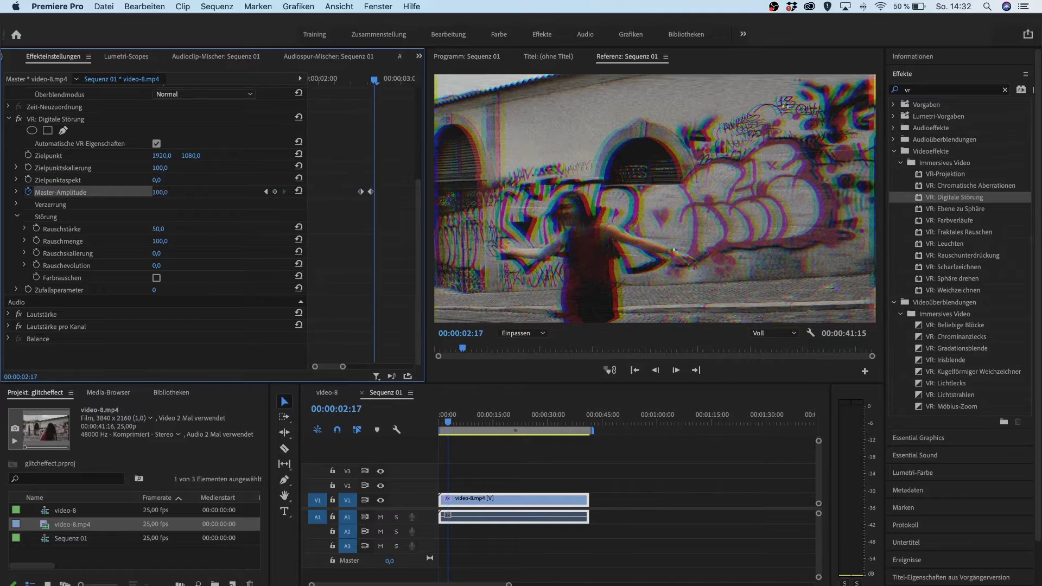
key("Right")
key("Right")
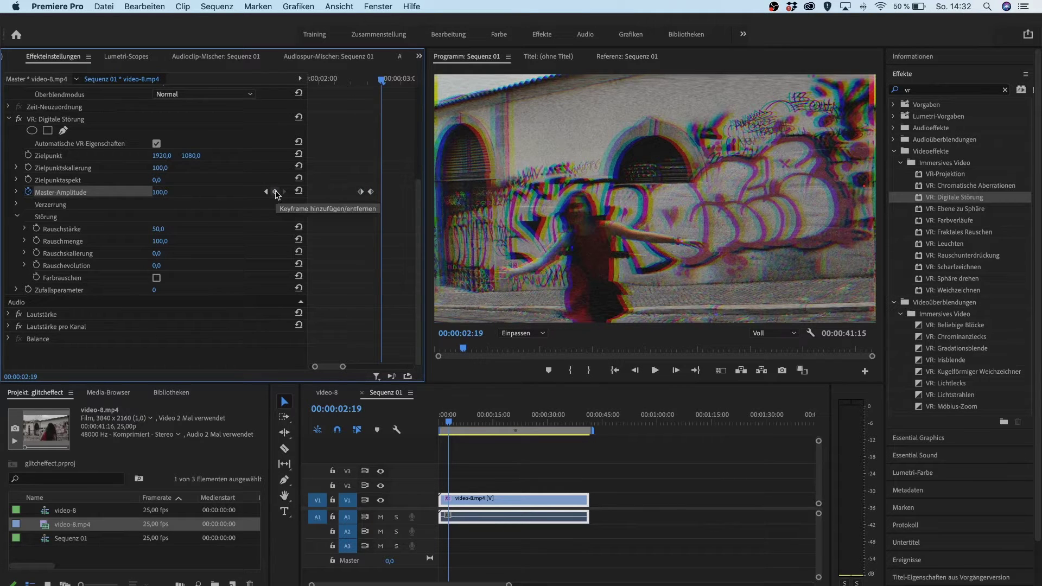
left_click(169, 191)
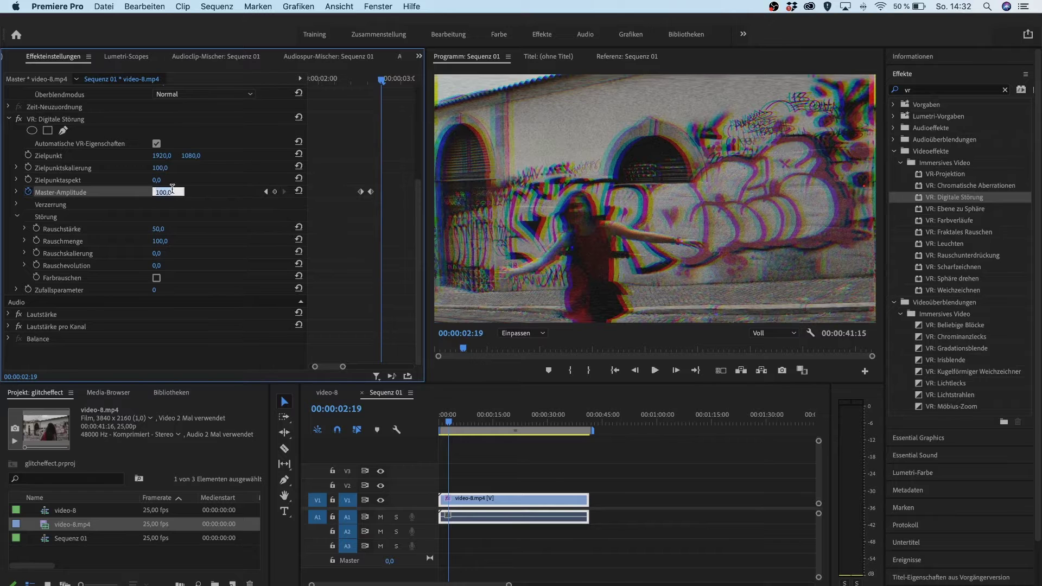
type("0")
key("Return")
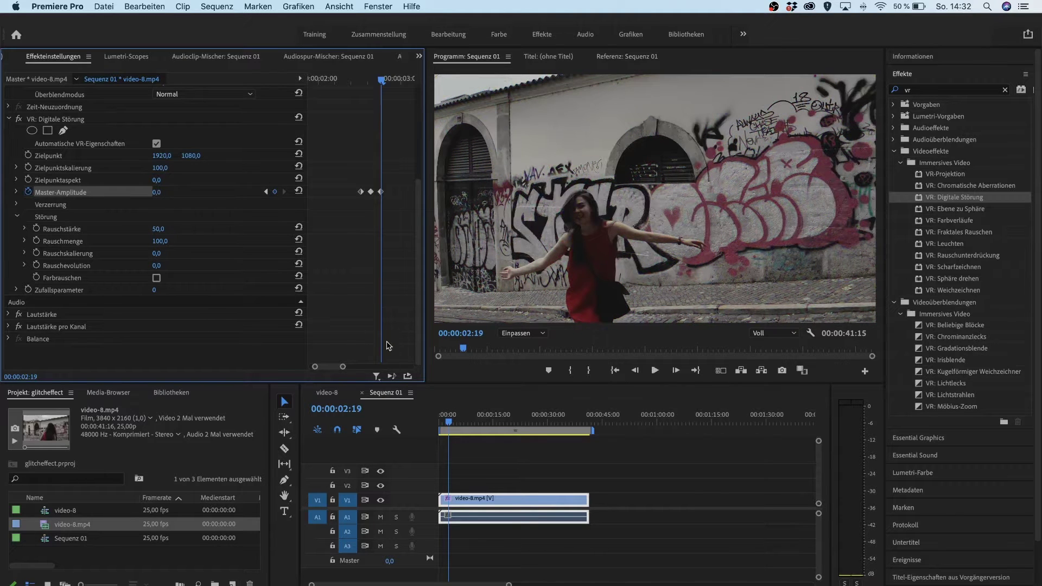
Step: Select the three Master-Amplitude keyframes and shift them later so the peak lands near 02:13
left_click_drag(389, 83, 345, 87)
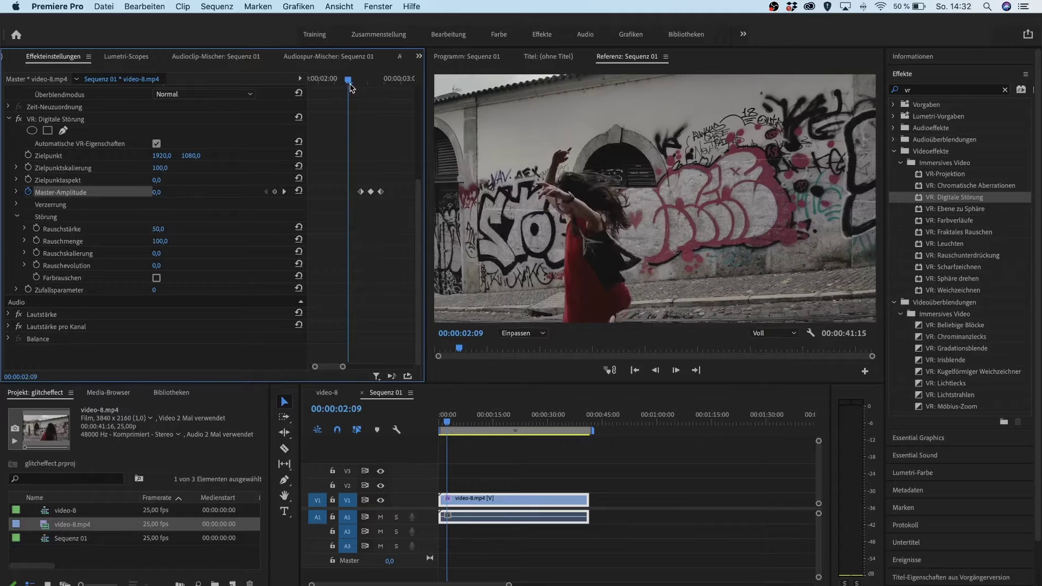
mouse_move(395, 153)
left_mouse_down()
mouse_move(350, 221)
mouse_move(339, 196)
left_mouse_up()
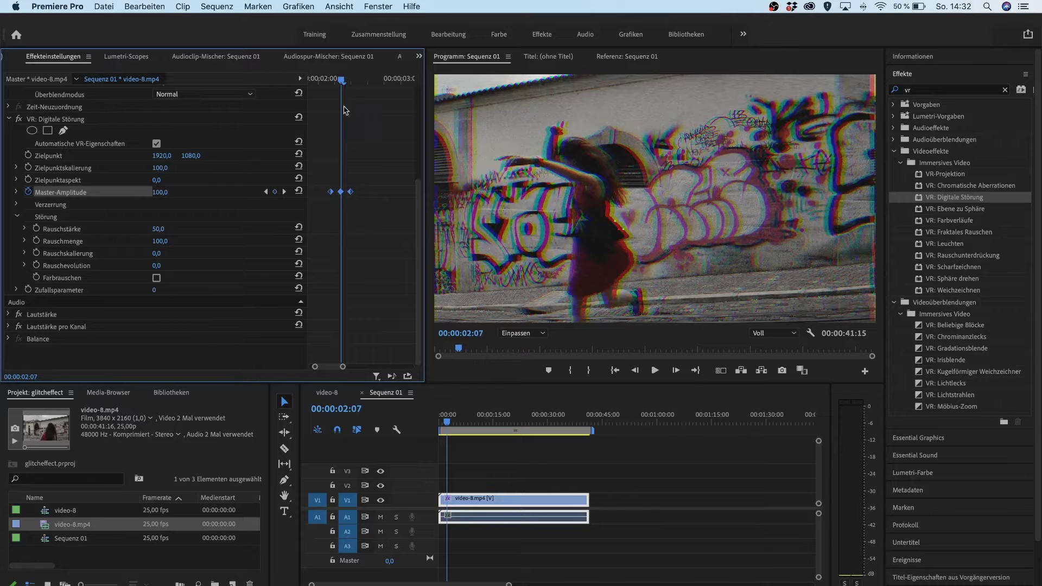
left_click_drag(342, 80, 362, 86)
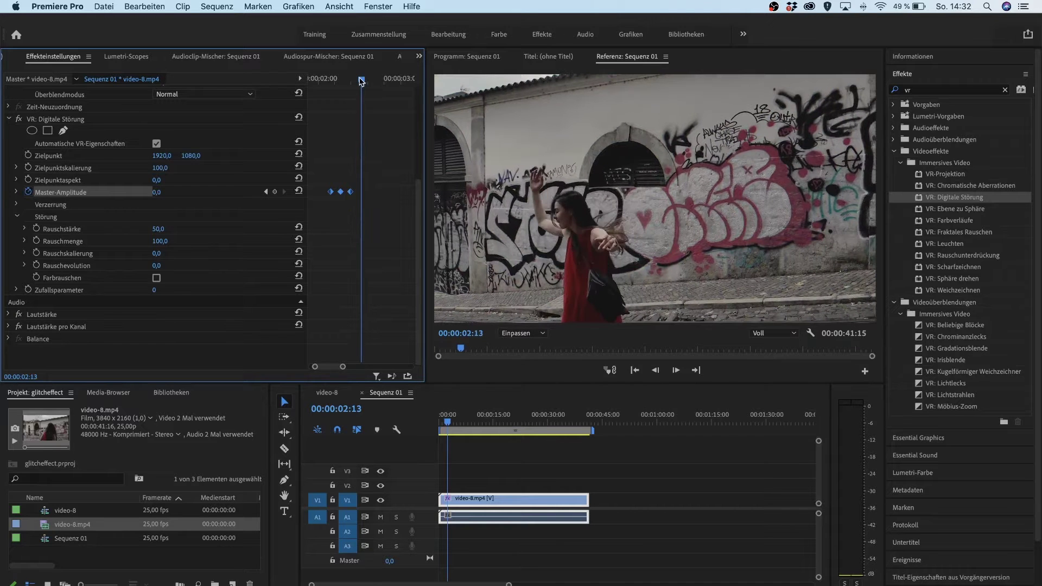
left_click_drag(341, 191, 362, 195)
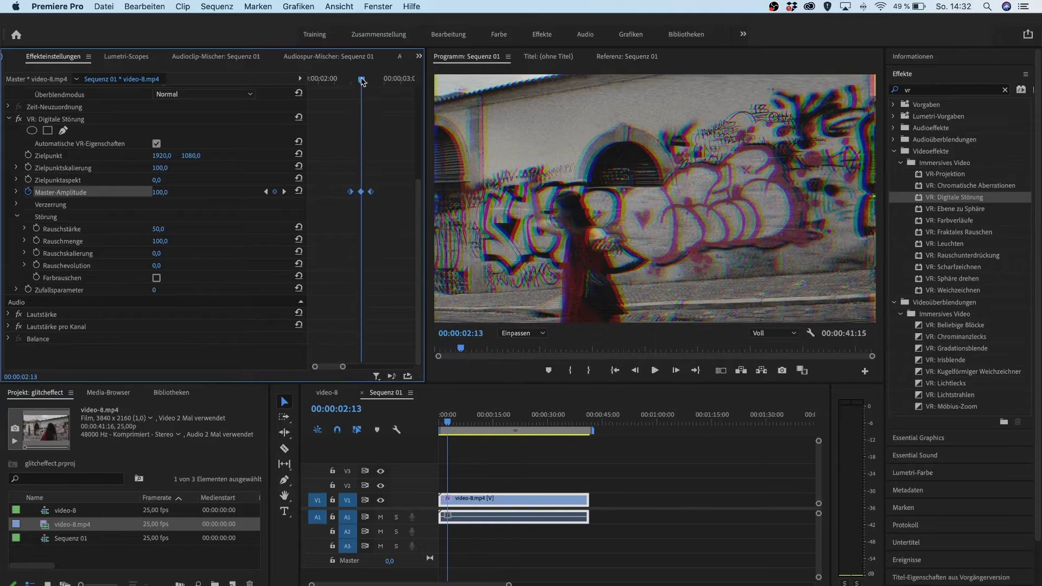
Step: Play back the glitch burst from just before it starts
left_click_drag(362, 81, 348, 79)
key("space")
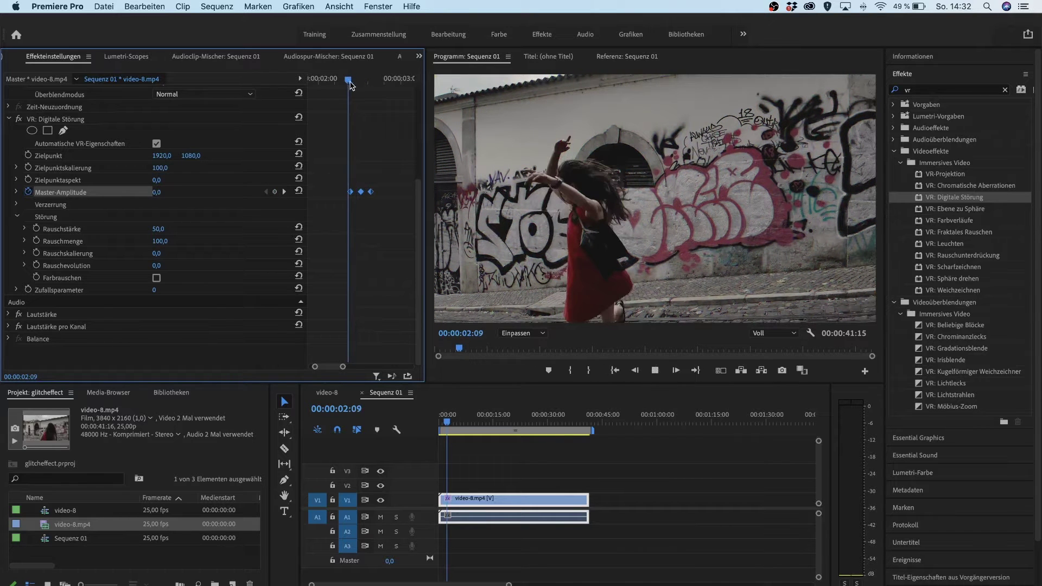
left_click_drag(350, 81, 338, 80)
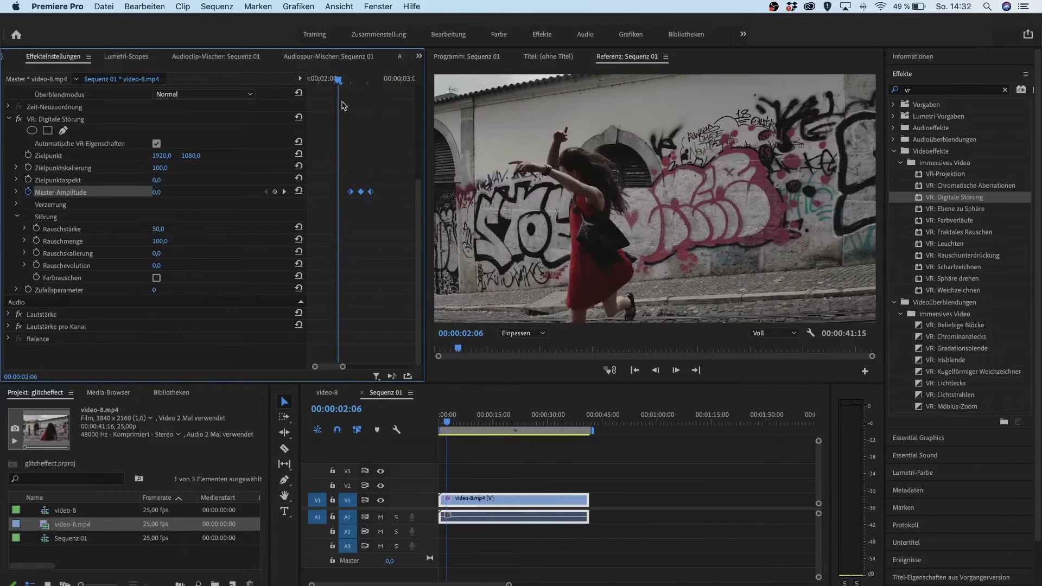
left_click(452, 303)
key("Right")
key("Right")
key("Right")
Step: Set the clip's Skalieren to 110 and zoom the keyframe view in around 02:10
scroll(64, 179, "up", 3)
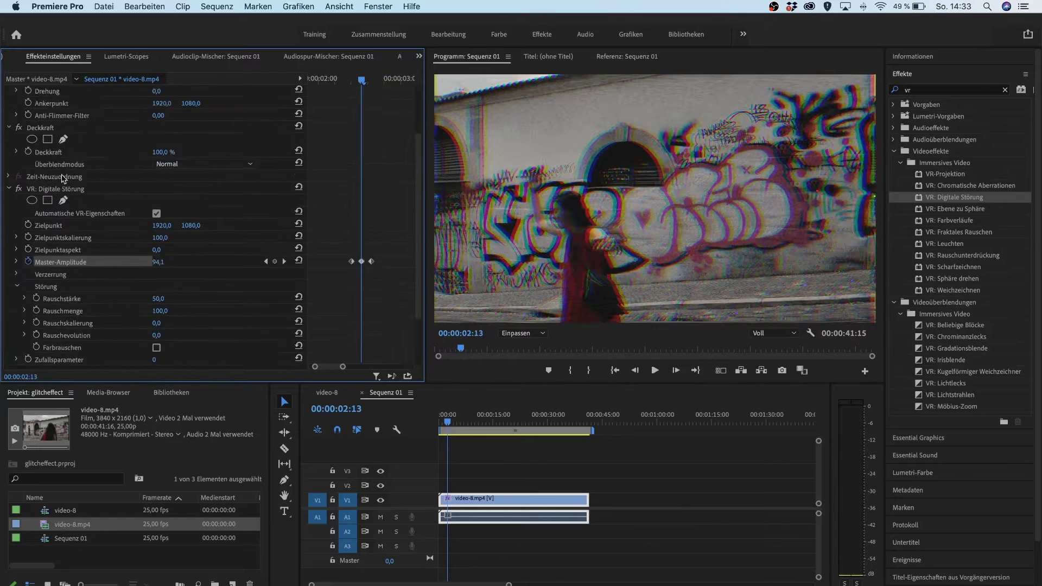
scroll(63, 179, "up", 3)
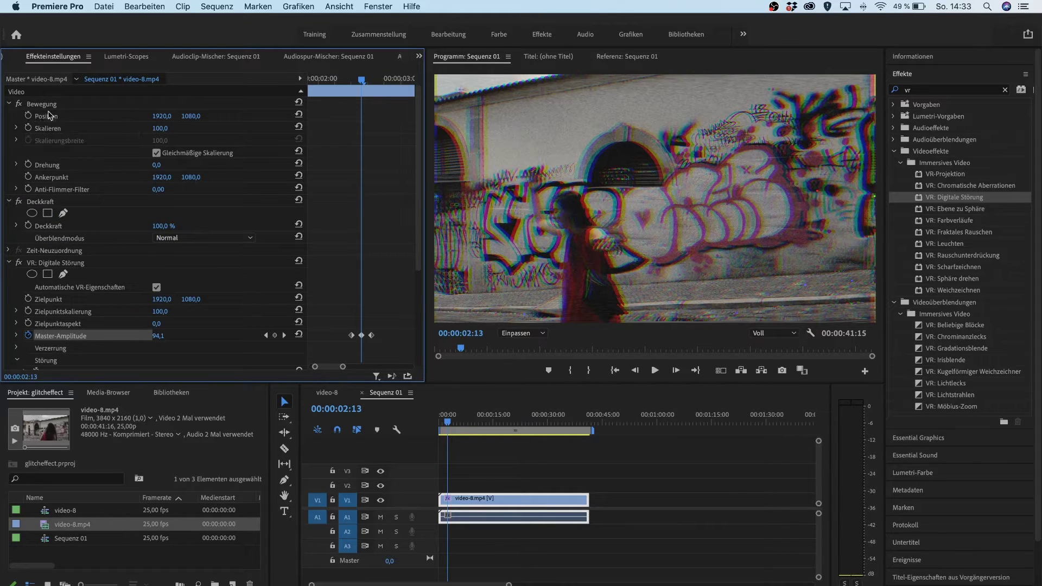
left_click(169, 126)
type("110")
key("Return")
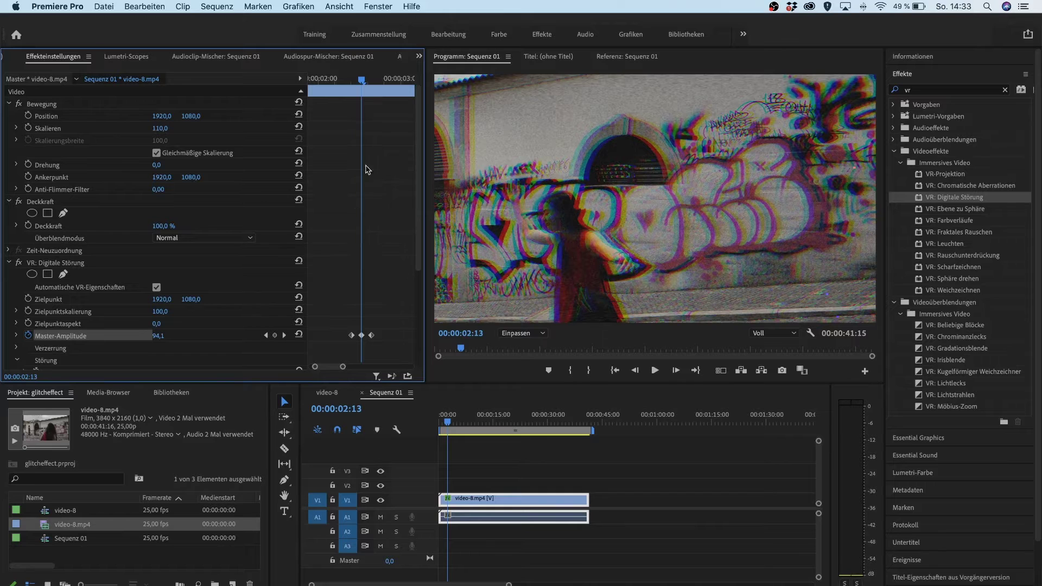
left_click_drag(362, 82, 354, 82)
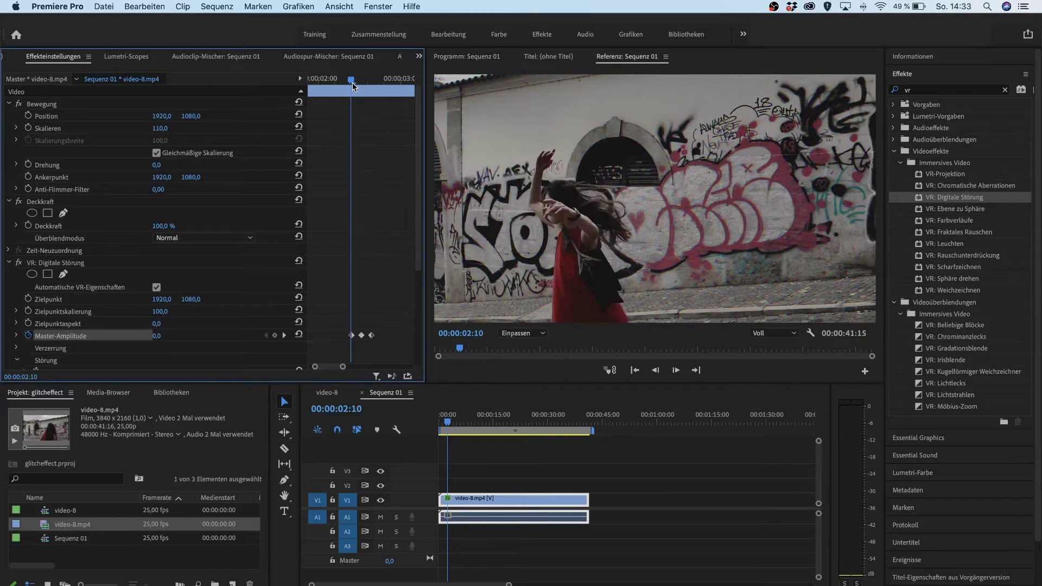
left_click_drag(342, 367, 330, 366)
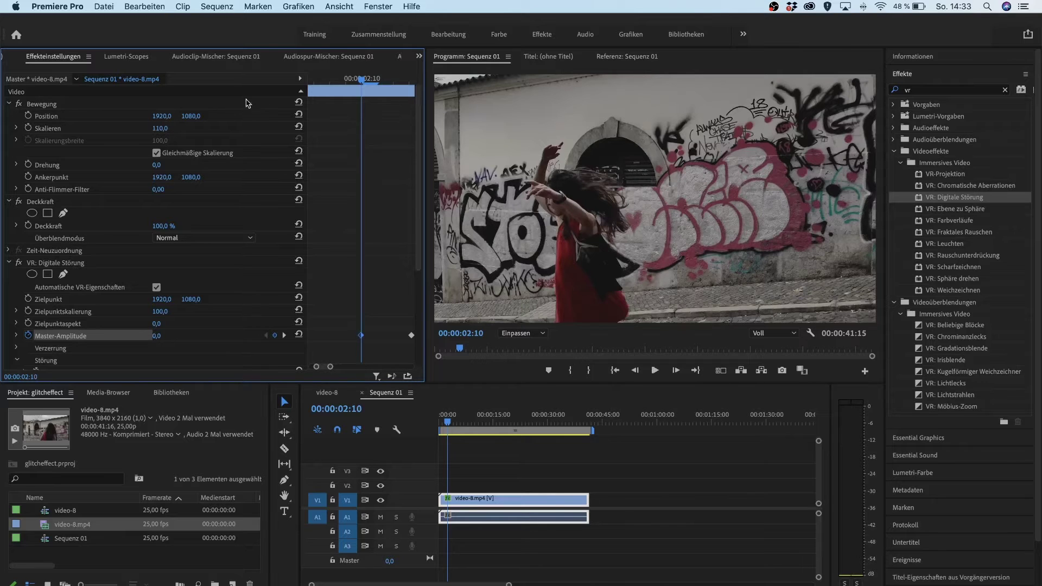
Step: Keyframe Position X frame by frame from 02:10, jittering the clip (e.g. 1873, 2027, 1947)
left_click(28, 116)
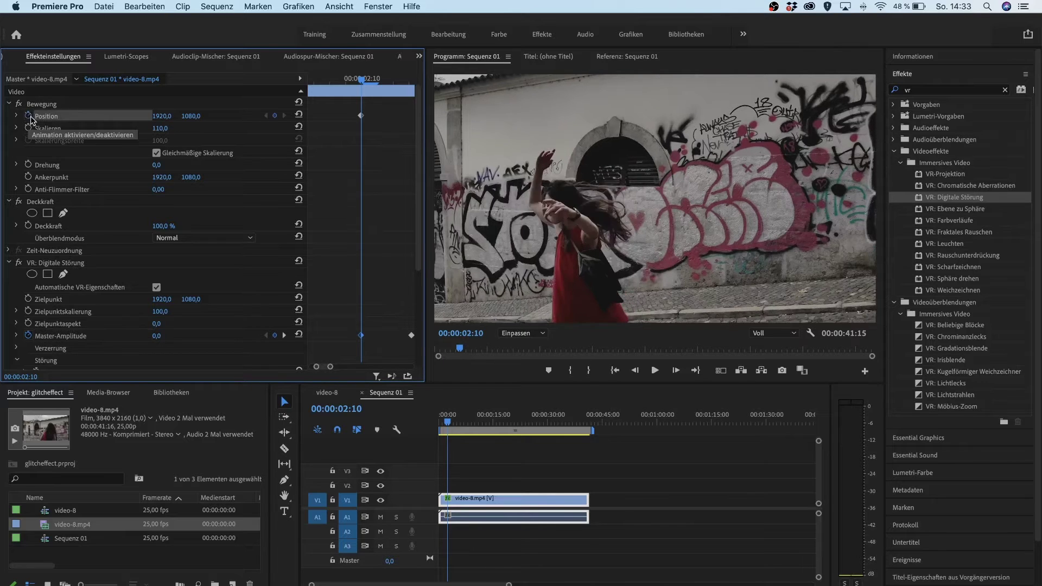
key("Right")
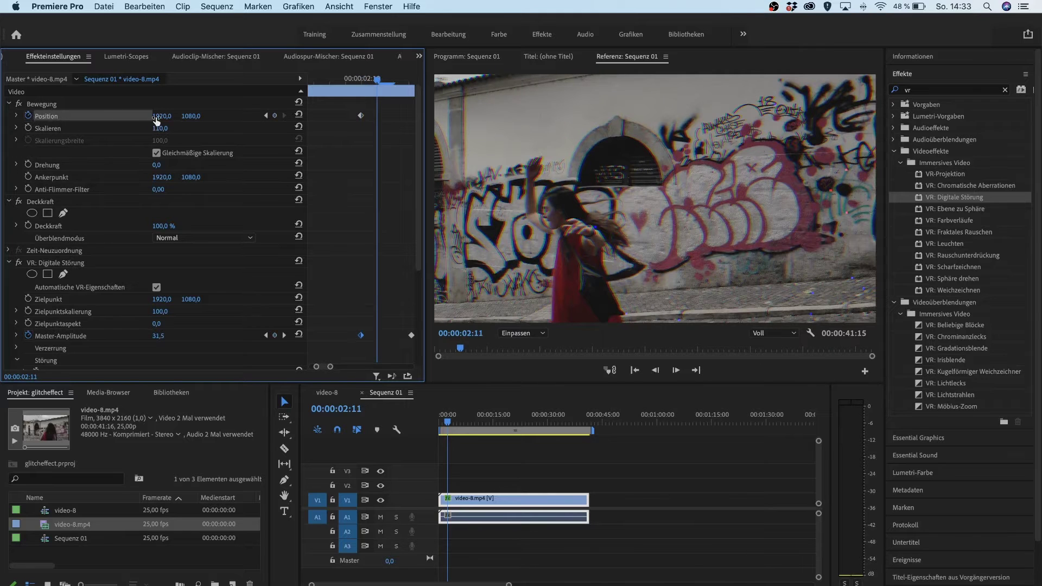
left_click_drag(157, 116, 195, 116)
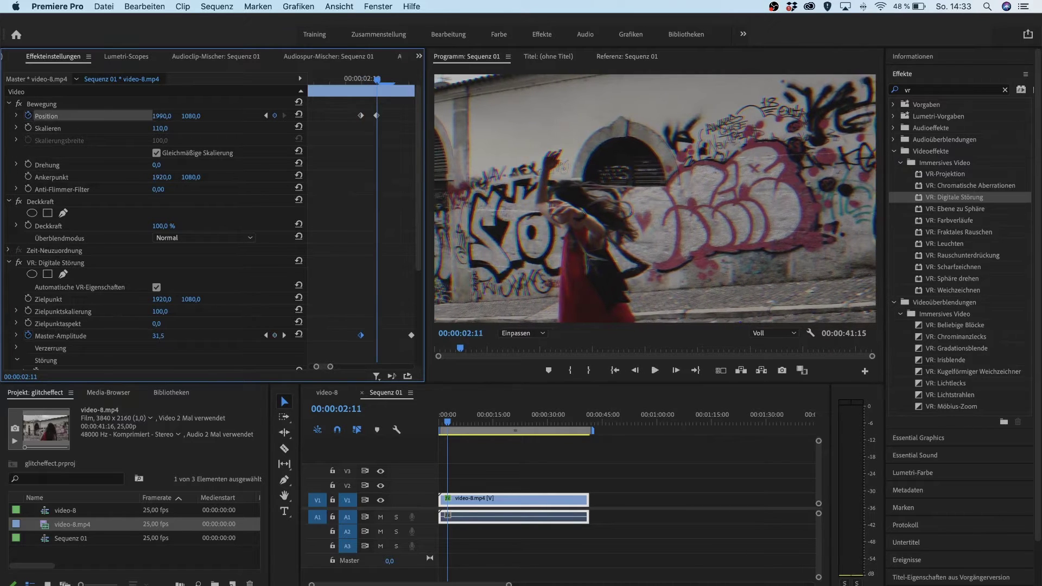
key("Right")
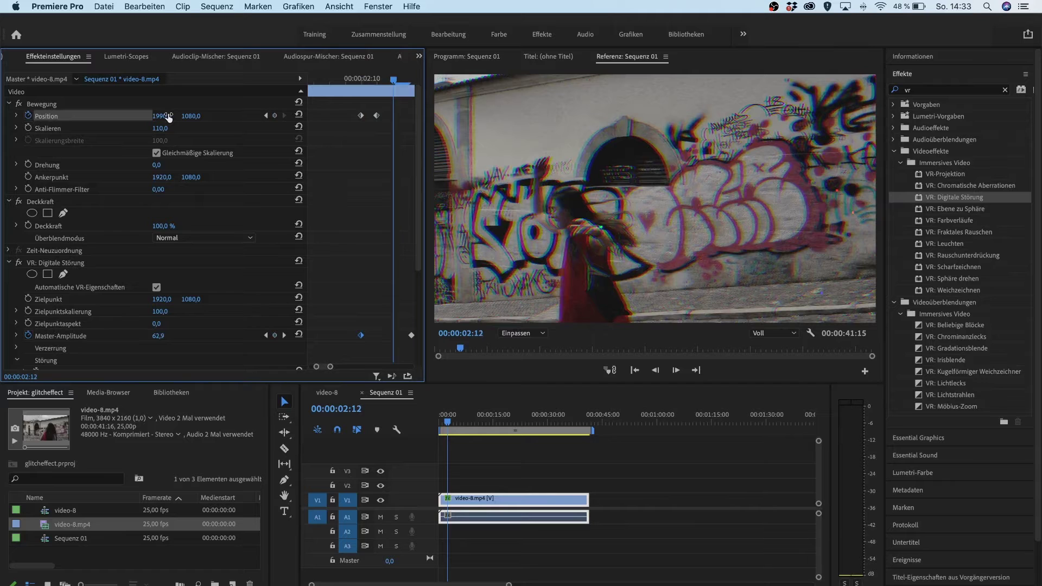
left_click_drag(161, 116, 179, 116)
key("Right")
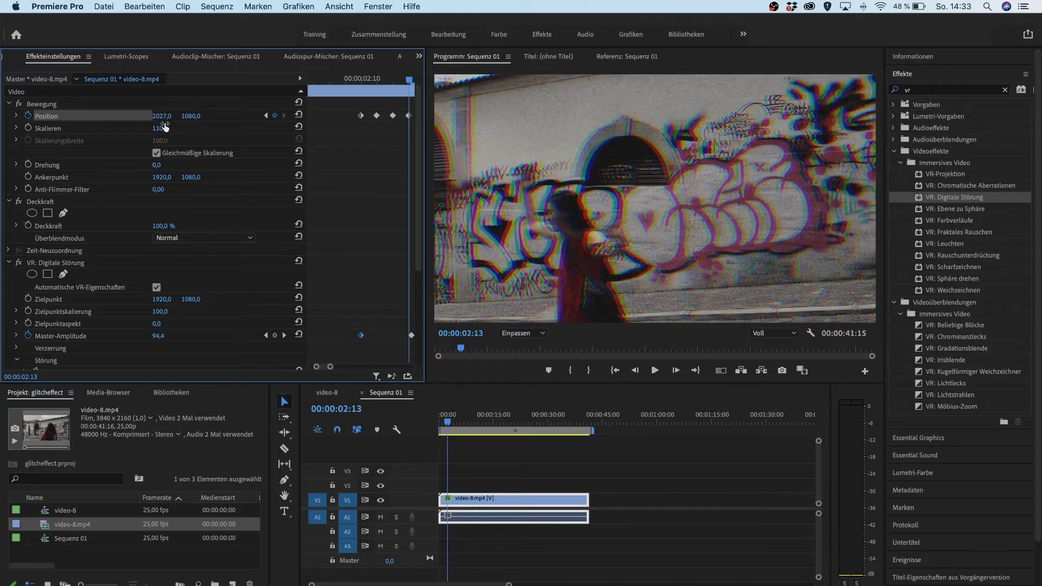
key("Right")
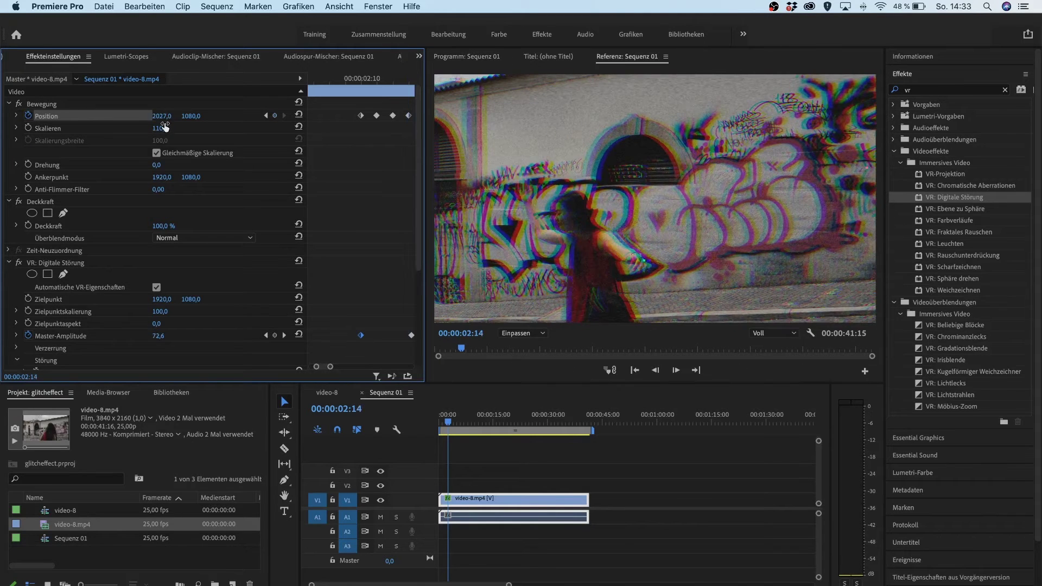
left_click_drag(162, 115, 140, 116)
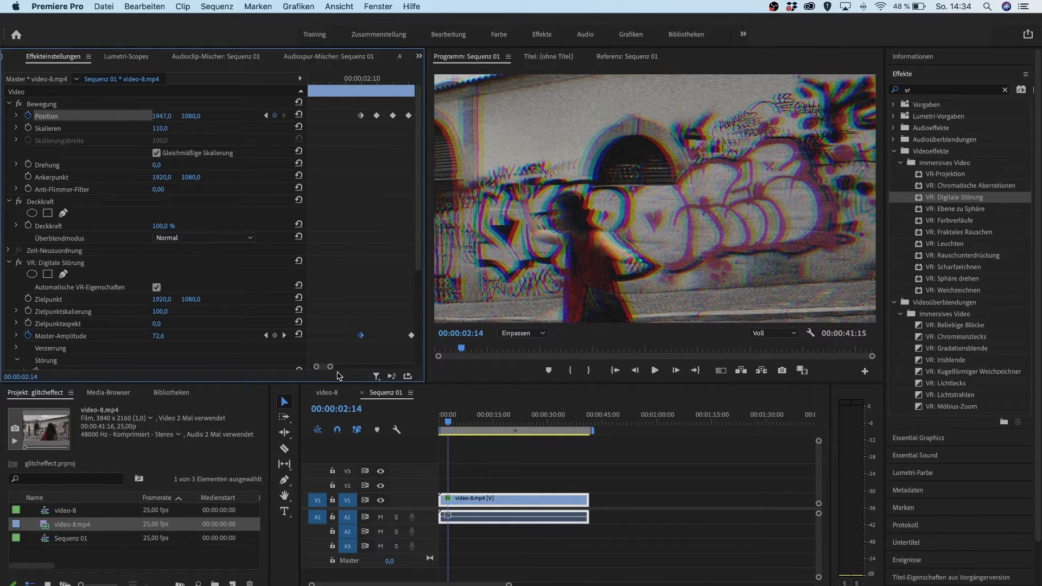
left_click_drag(330, 366, 341, 362)
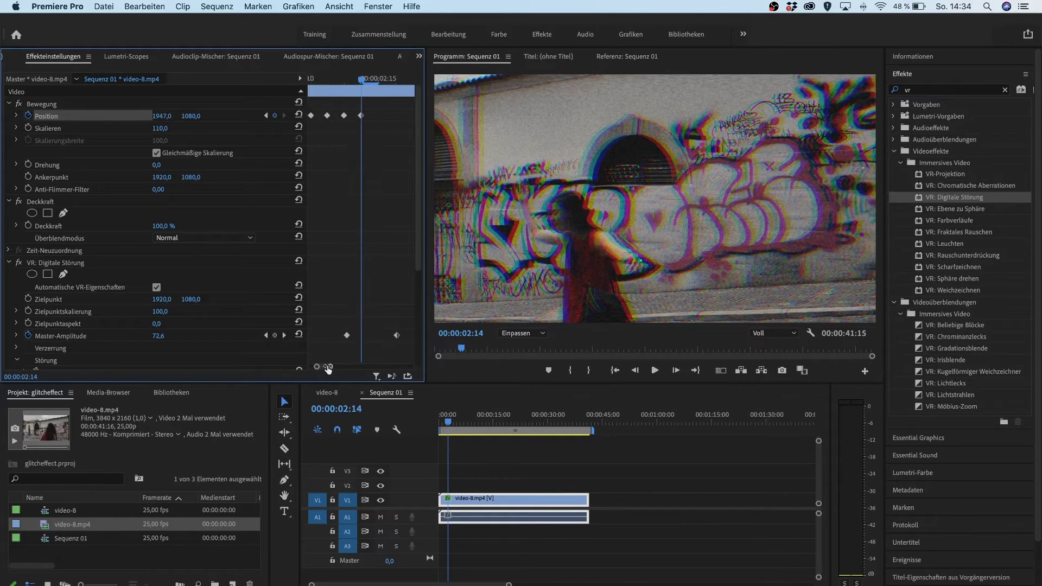
Step: Add Position X shake keyframes at 02:15 and 02:16, setting the last one to 1920
key("Right")
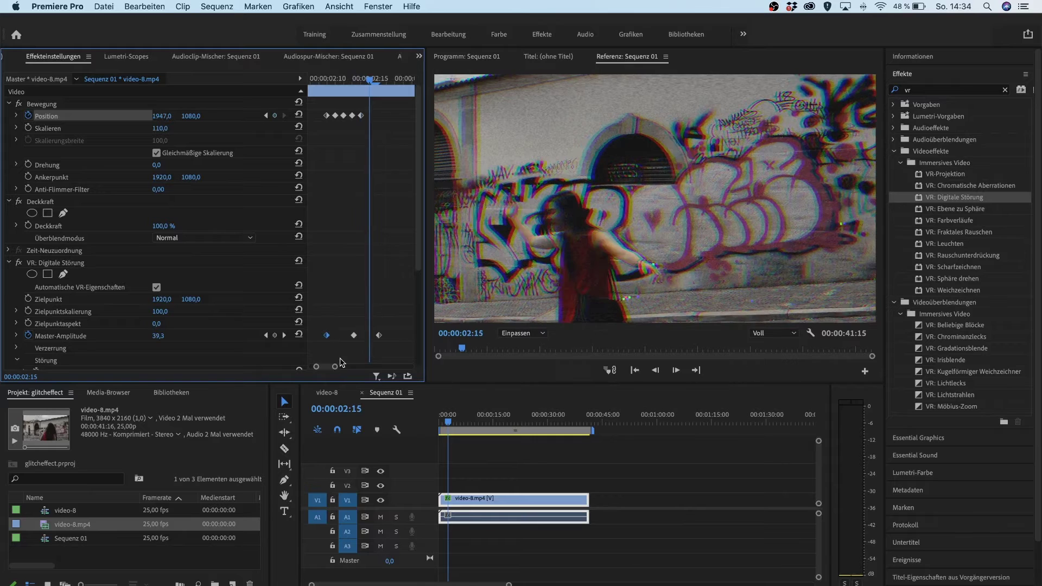
mouse_move(161, 115)
left_mouse_down()
mouse_move(135, 116)
mouse_move(206, 116)
left_mouse_up()
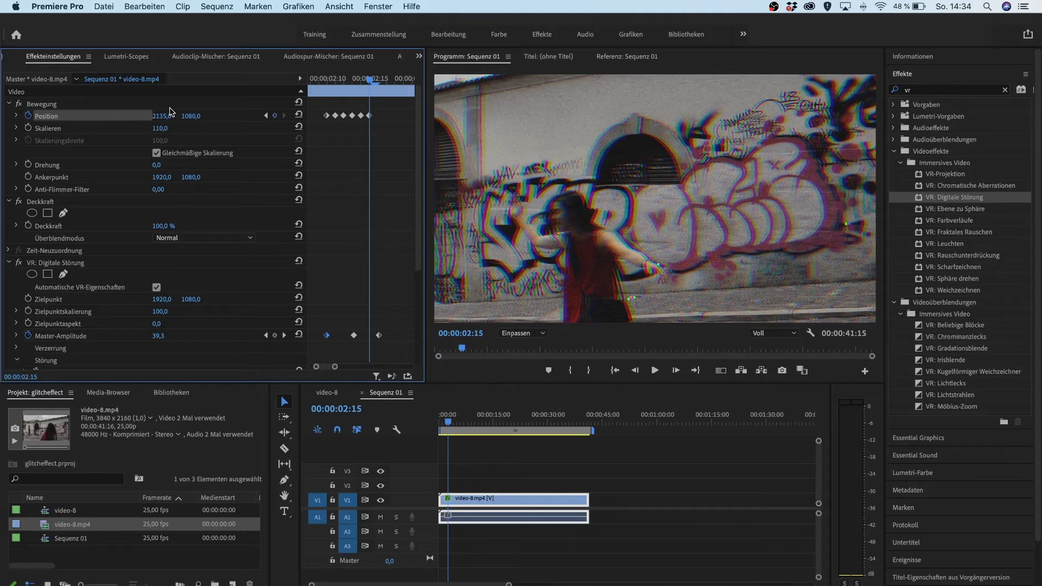
key("Right")
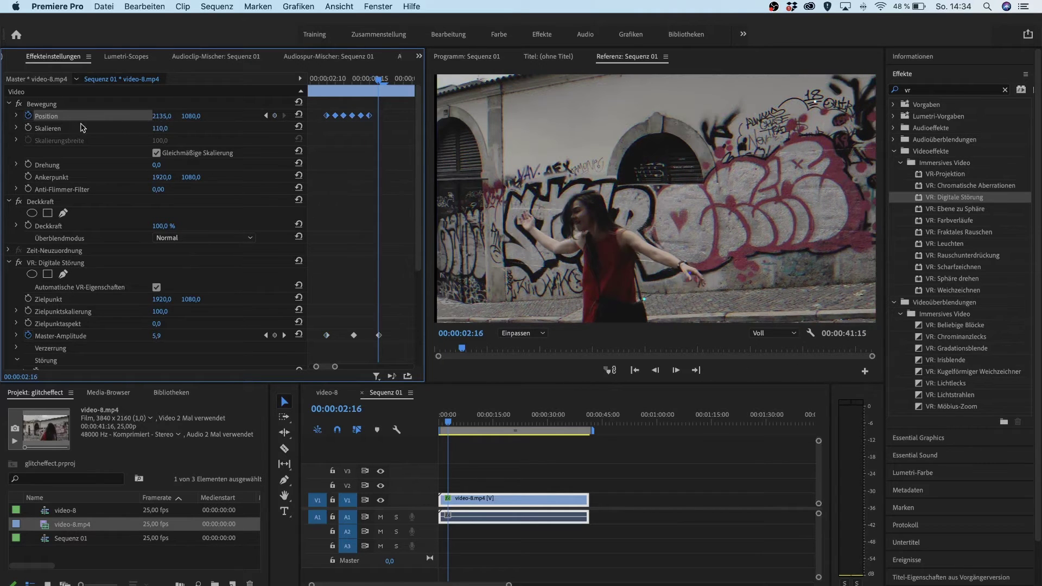
left_click(61, 119)
left_click_drag(174, 115, 157, 115)
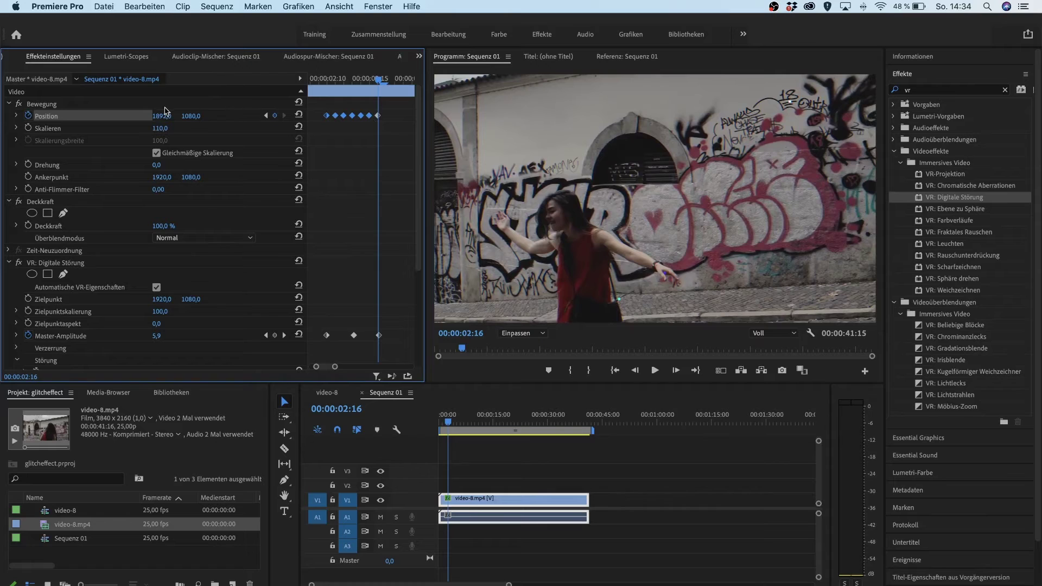
left_click(166, 116)
type("1920")
key("Return")
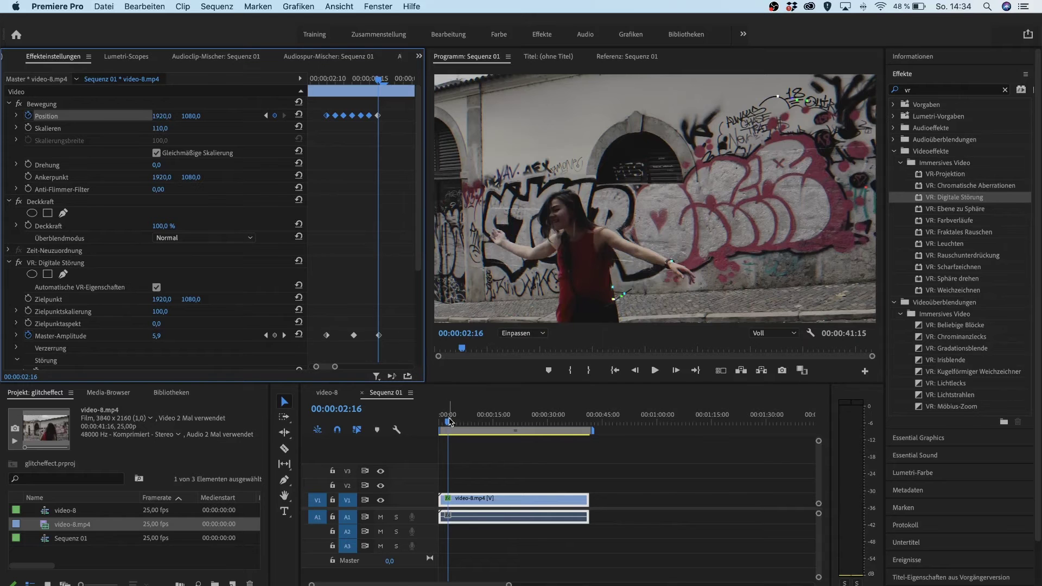
left_click_drag(449, 421, 440, 422)
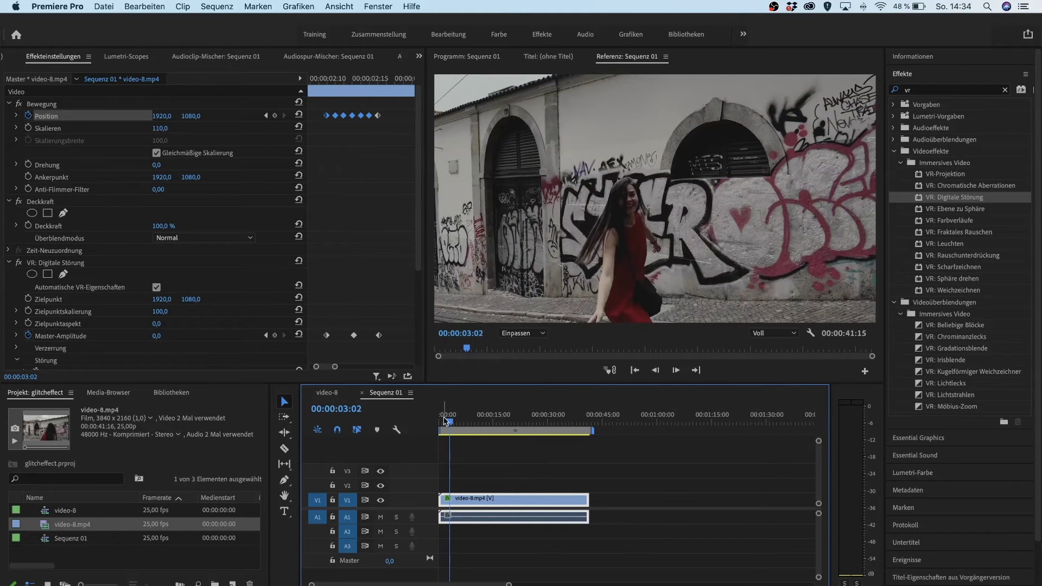
left_click_drag(444, 421, 431, 422)
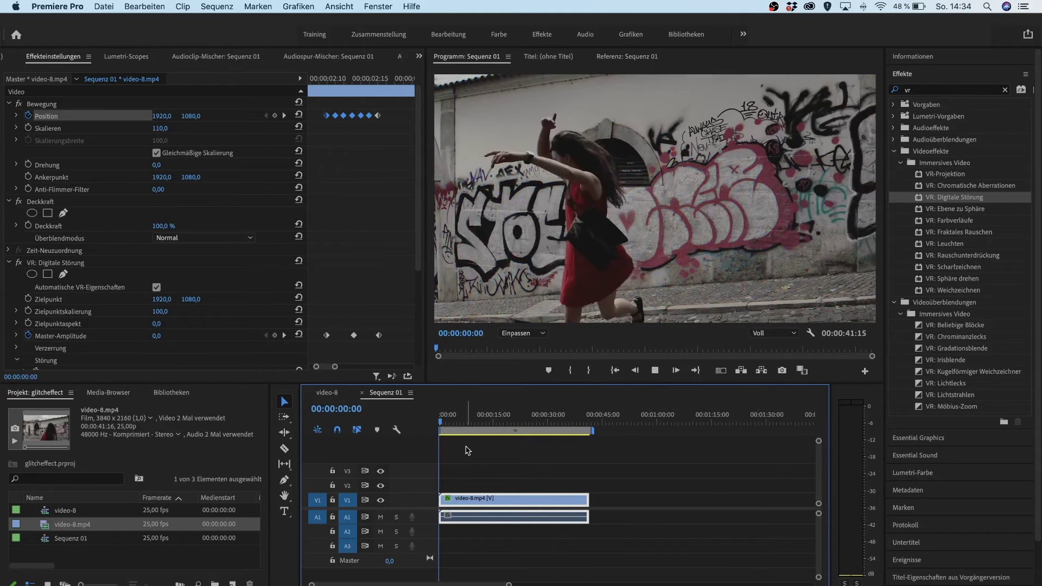
key("space")
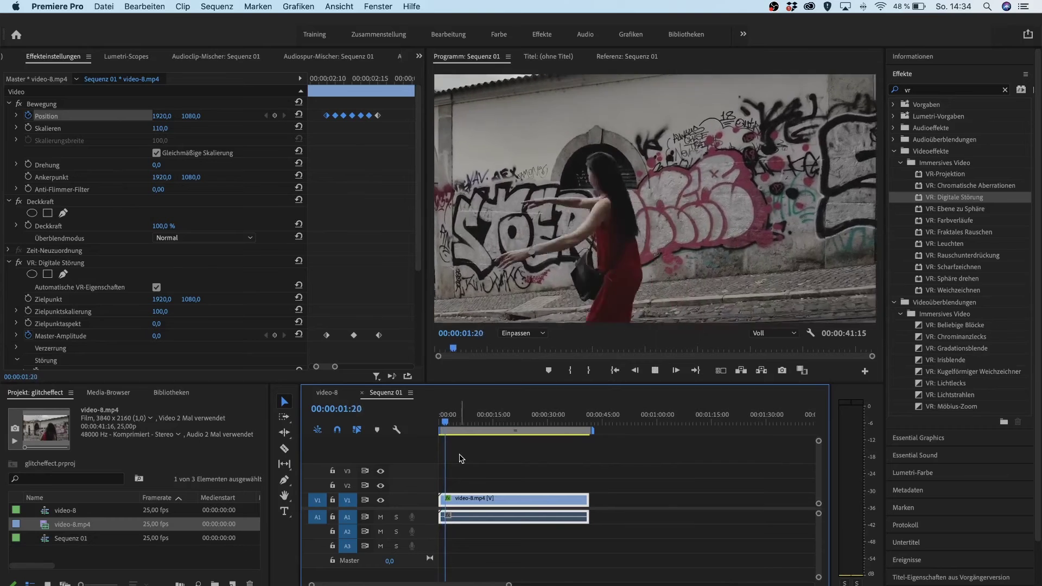
key("space")
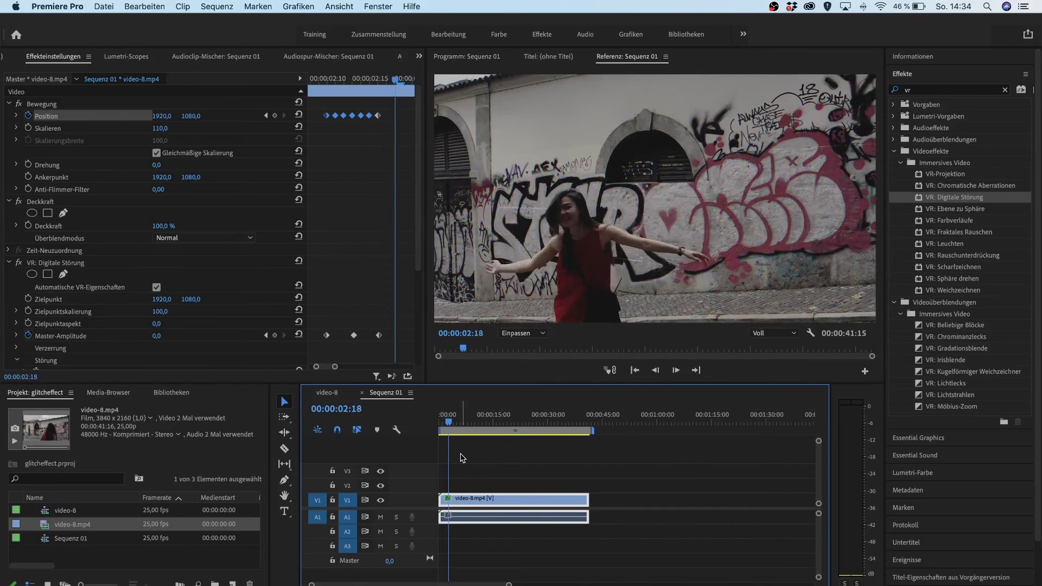
key("Left")
key("Left")
key("Left")
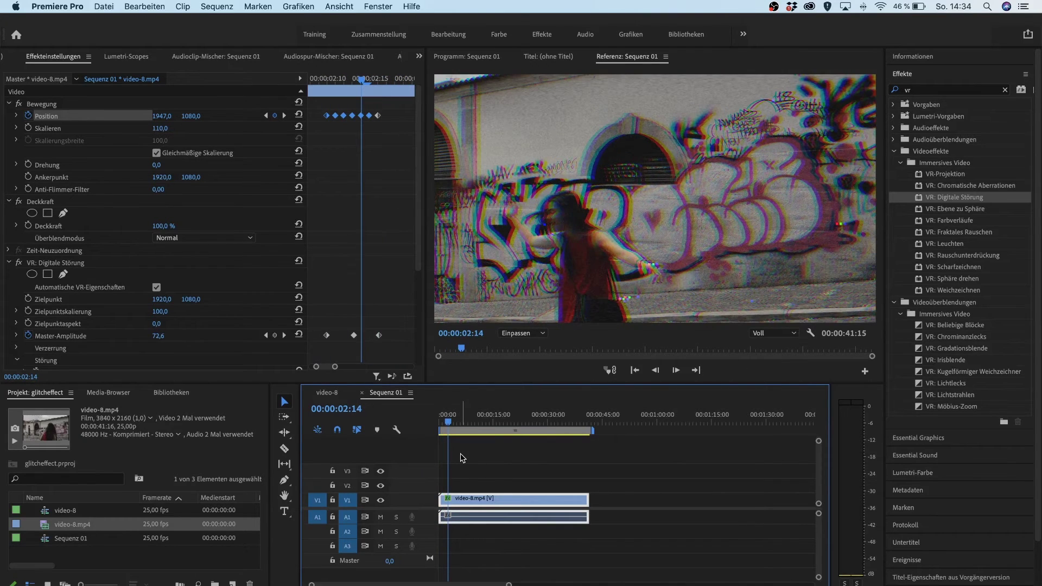
key("Home")
key("space")
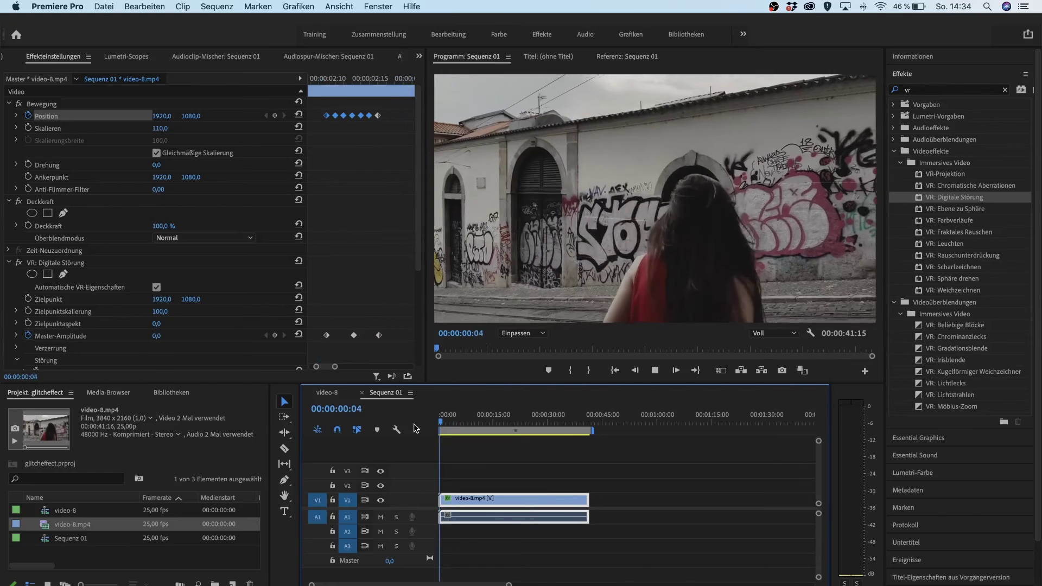